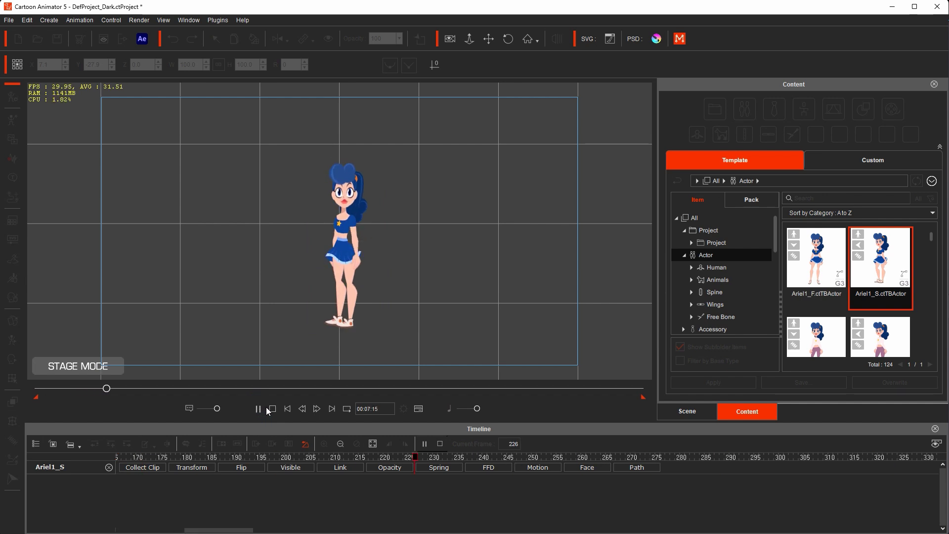
Move the character right of the mountain peak and enlarge the sky background, Layer 1, to 164.1%
click(273, 408)
double_click(278, 163)
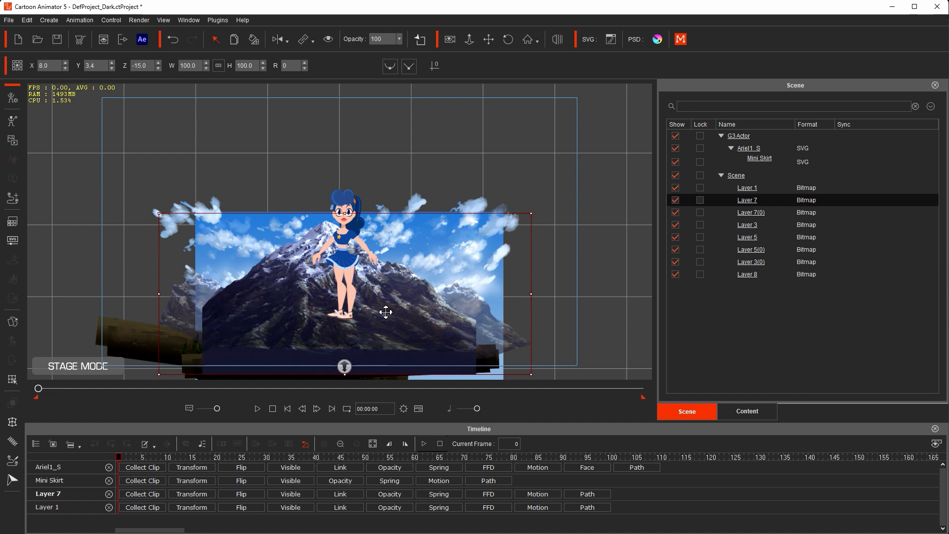
click(162, 343)
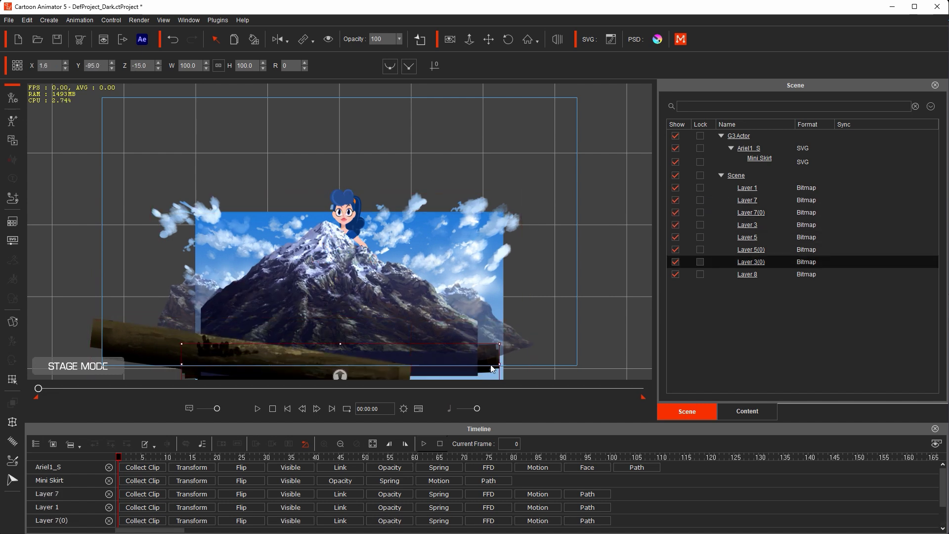
drag(329, 218, 388, 248)
click(261, 219)
drag(261, 219, 227, 127)
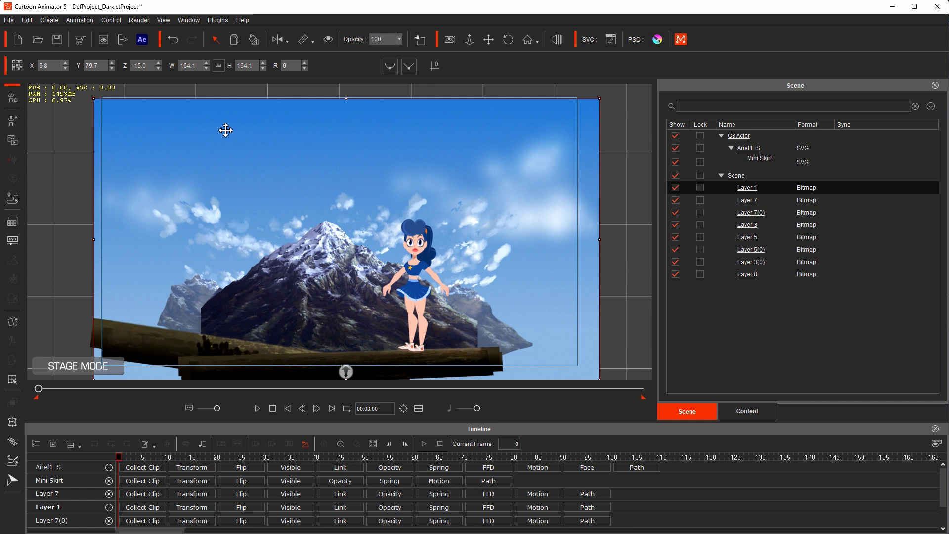
Enlarge and reposition the cloud, mountain and ground layers so that they fill the camera frame behind the character
click(155, 214)
drag(155, 214, 96, 107)
drag(297, 191, 298, 230)
drag(129, 347, 197, 339)
click(494, 353)
drag(506, 347, 538, 342)
click(569, 277)
drag(600, 142, 657, 105)
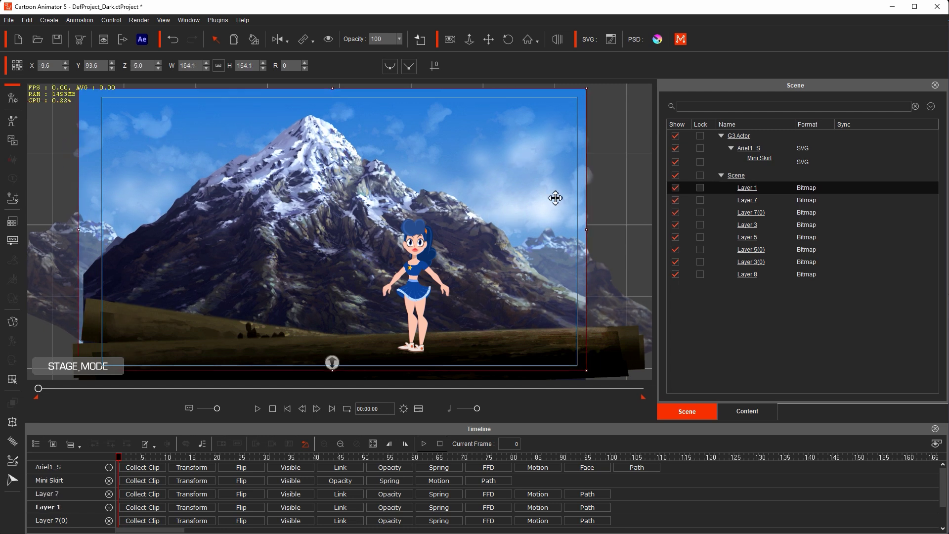
Shift the sky background and adjust the position of the cloud layer, Layer 7(0), over the mountain
scroll(555, 197, down, 1)
drag(580, 201, 453, 187)
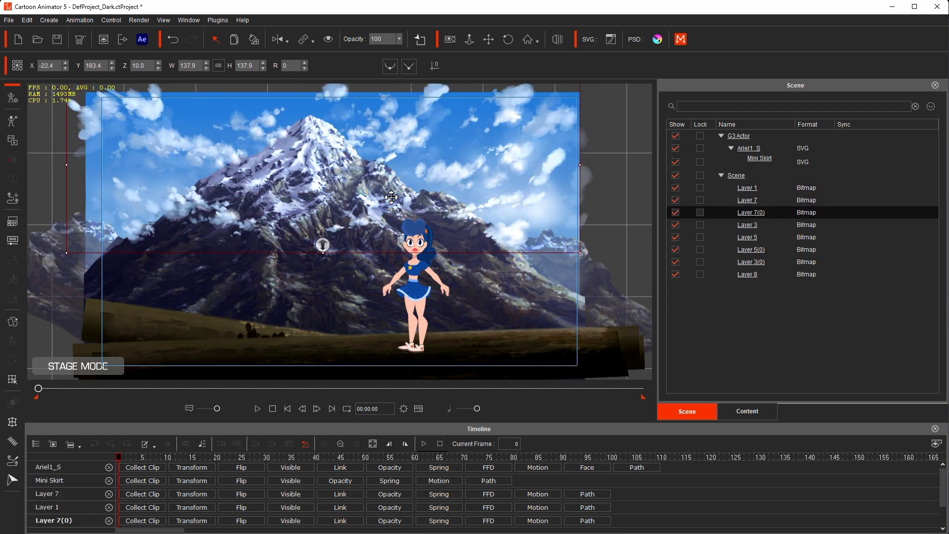
drag(401, 158, 376, 155)
Jump to about frame 289 and play back the layered scene
drag(38, 388, 125, 388)
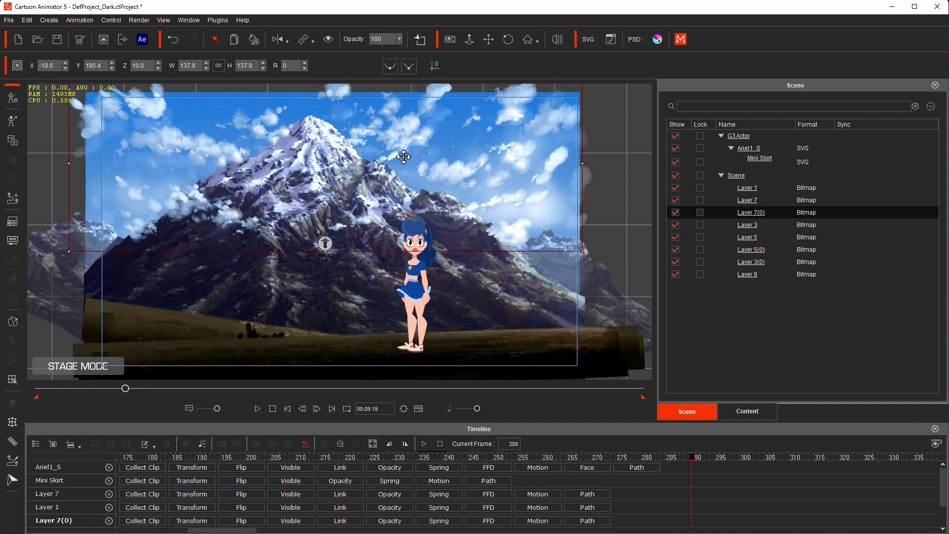
click(257, 409)
click(273, 409)
click(257, 409)
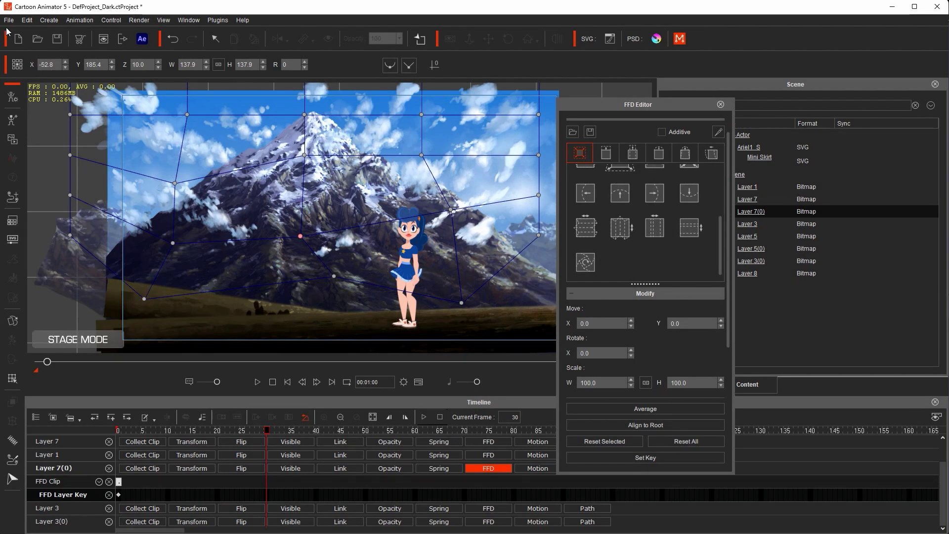
Open the project monk walk 7b tiger b final and bring up the FFD Editor for the Spine_Dummy banner
click(8, 22)
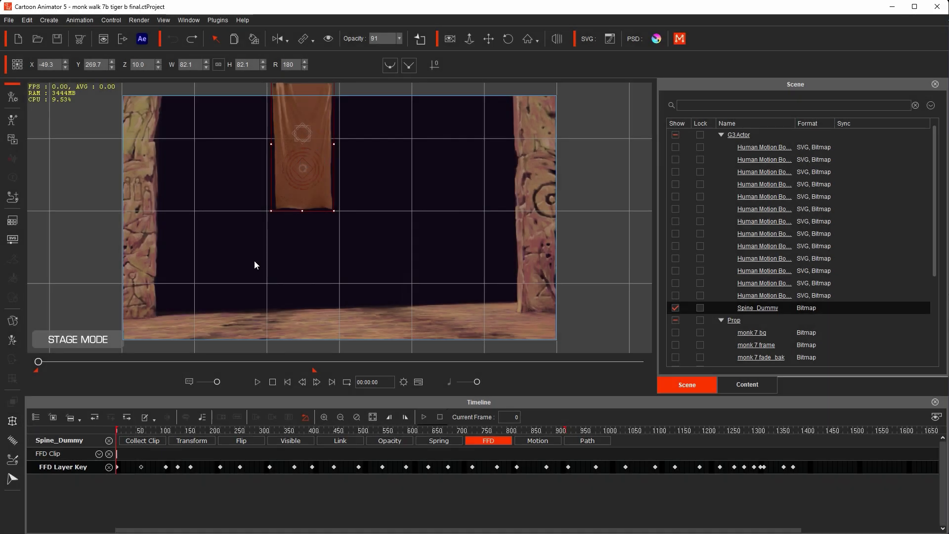
click(13, 421)
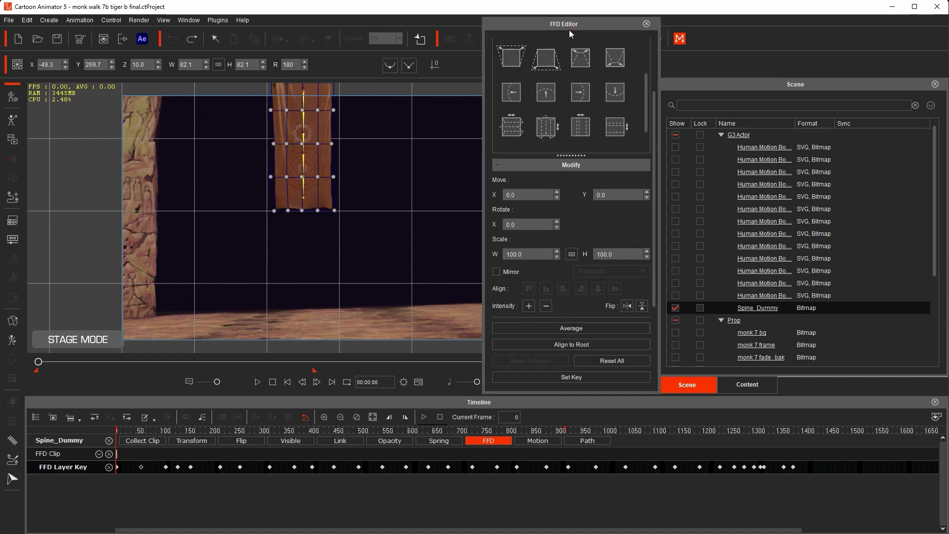
mouse_move(588, 21)
mouse_down()
mouse_move(505, 47)
mouse_move(648, 37)
mouse_move(498, 11)
mouse_move(603, 7)
mouse_move(594, 24)
mouse_move(562, 16)
mouse_move(580, 21)
mouse_up()
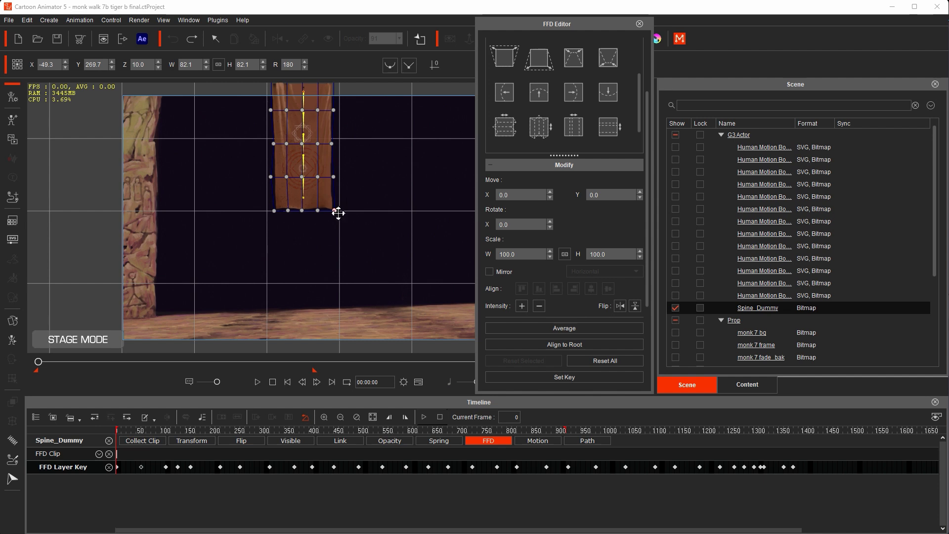
Try pulling two lattice points at the banner's lower right outward, and undo both moves
drag(337, 212, 363, 217)
drag(317, 178, 389, 166)
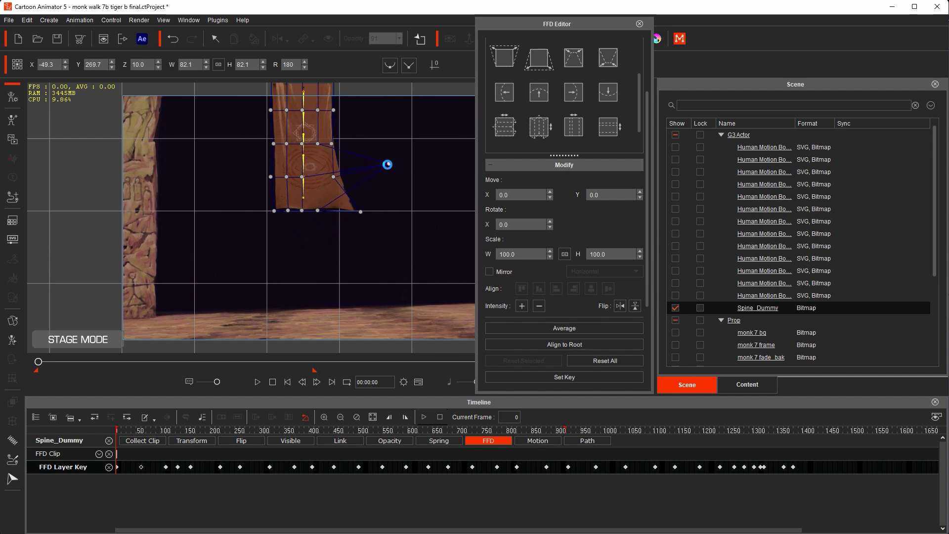
key(ctrl+z)
key(ctrl+z)
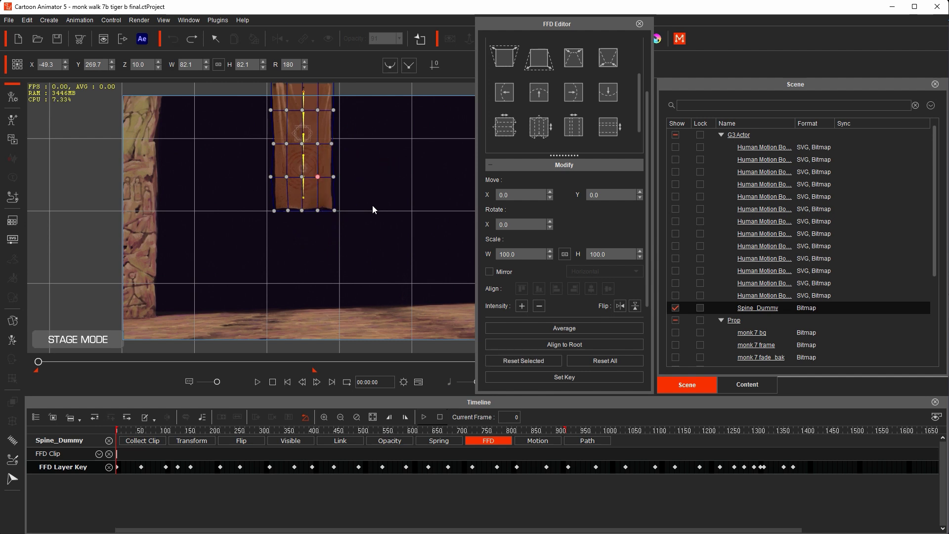
Try pulling the banner's bottom lattice points downward at frames 0 and 23, undoing each move
scroll(548, 105, up, 2)
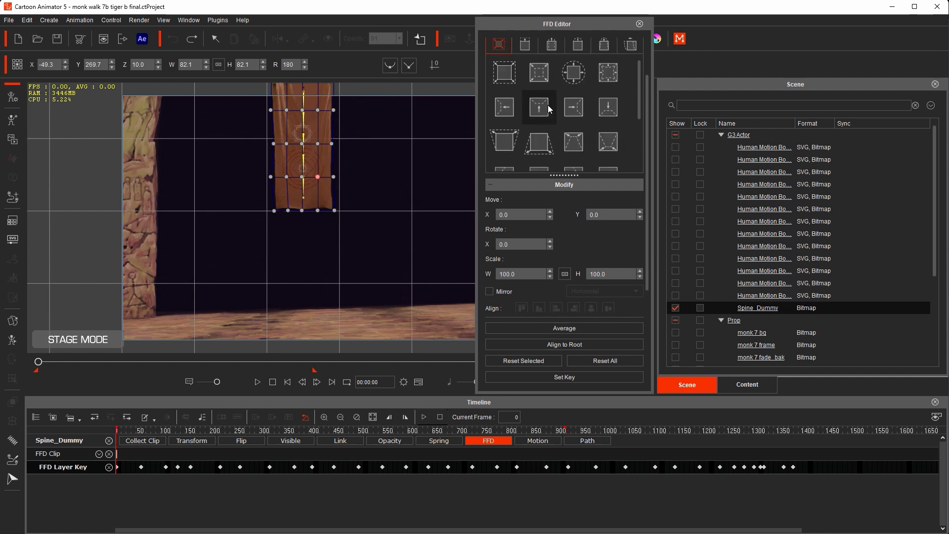
scroll(548, 107, up, 1)
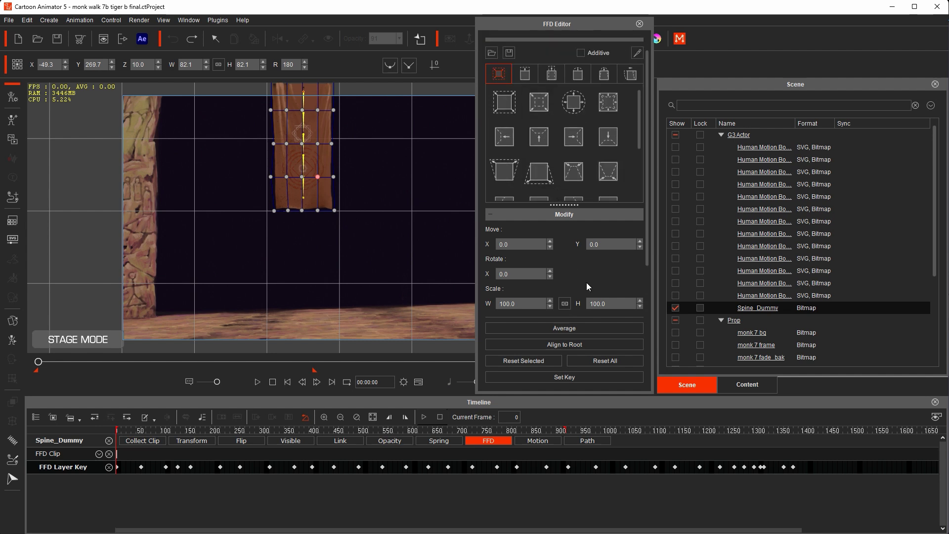
scroll(585, 271, down, 2)
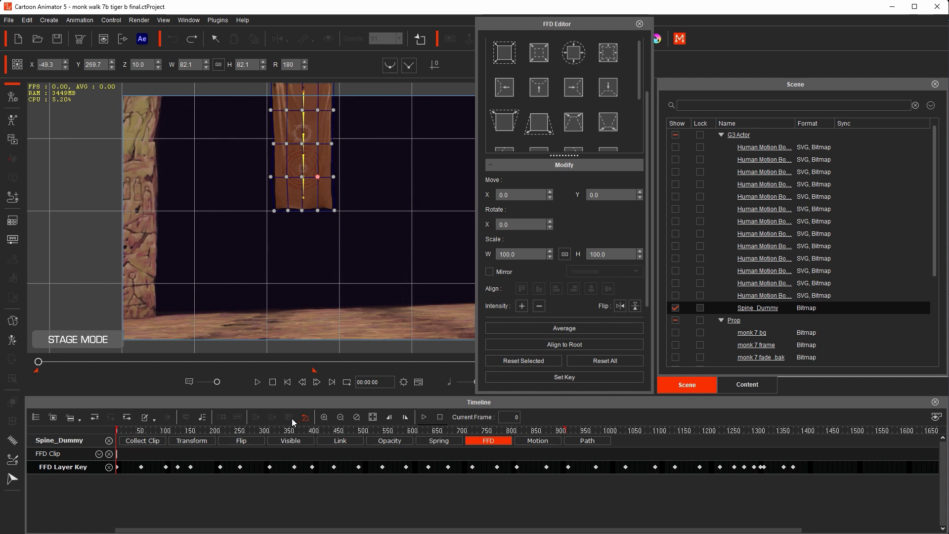
click(325, 416)
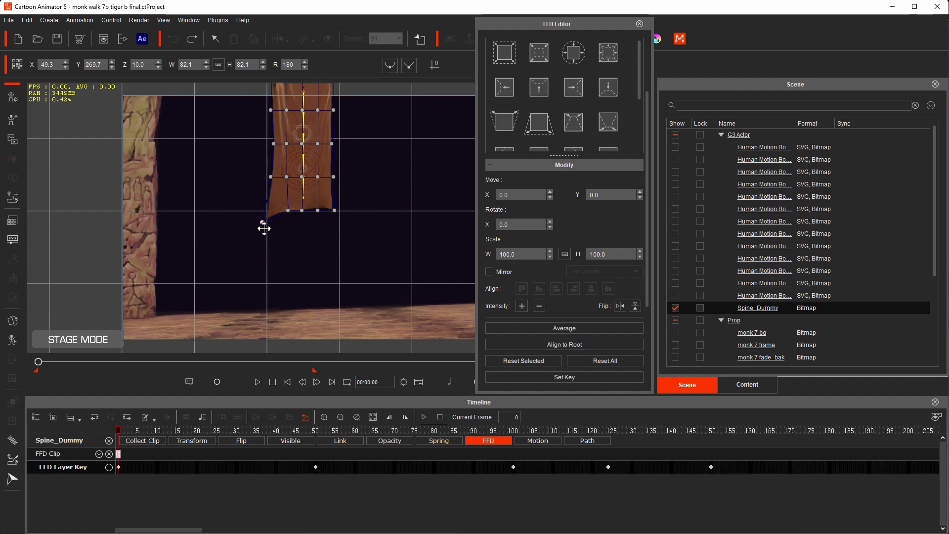
drag(264, 228, 255, 247)
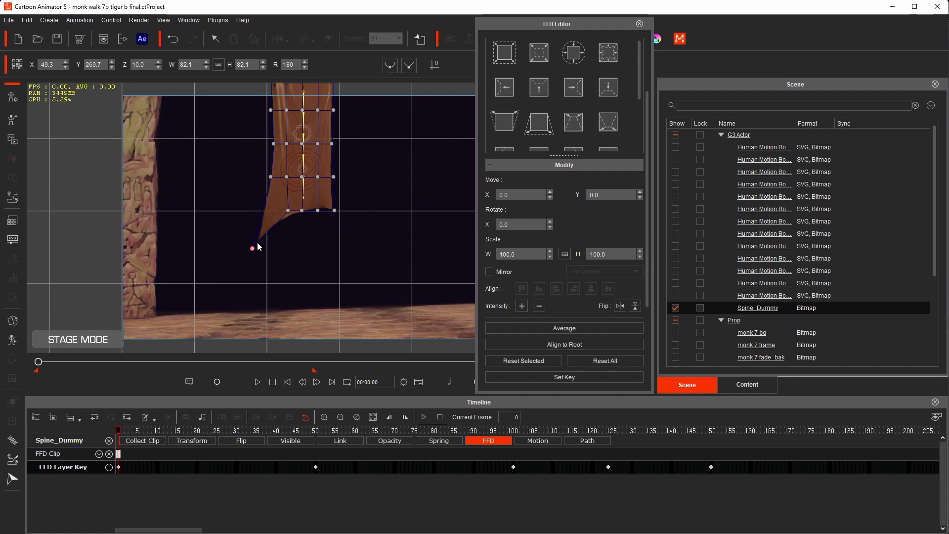
key(ctrl+z)
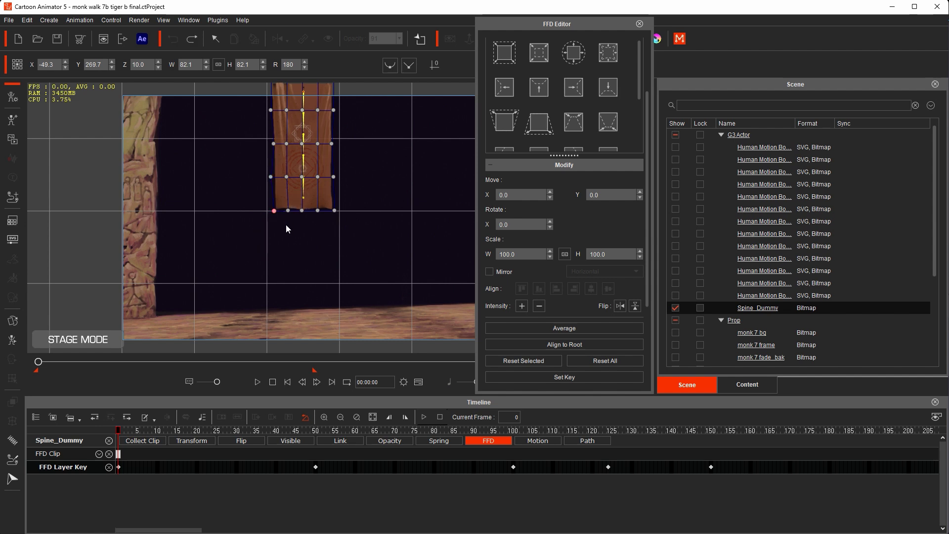
click(208, 450)
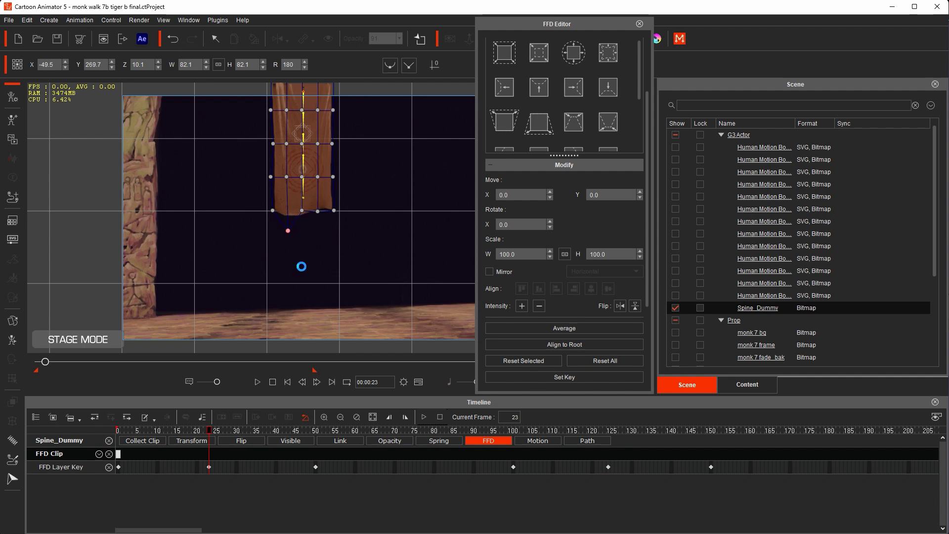
key(ctrl+z)
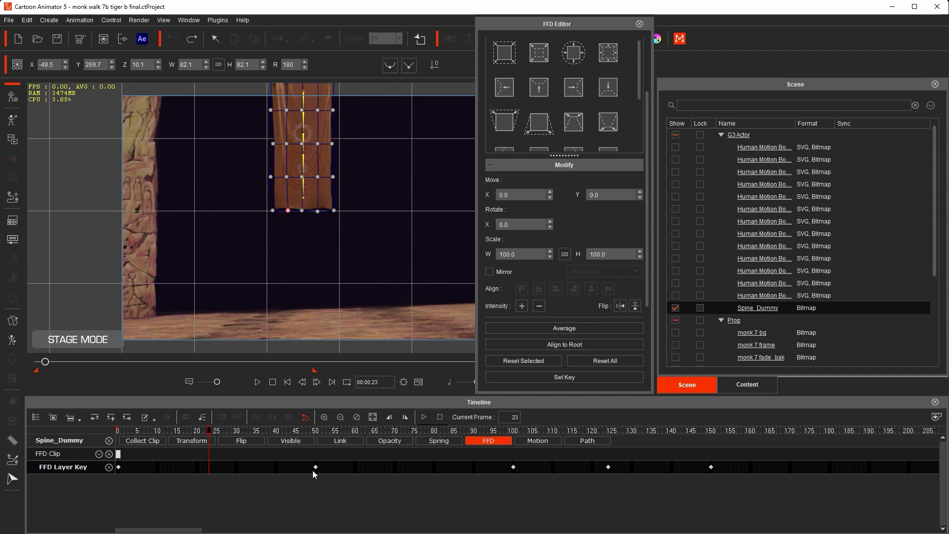
Open the Transition Curve options for the banner's FFD layer key at frame 50
mouse_move(316, 467)
mouse_down()
mouse_move(289, 467)
mouse_move(388, 468)
mouse_move(276, 468)
mouse_move(316, 467)
mouse_up()
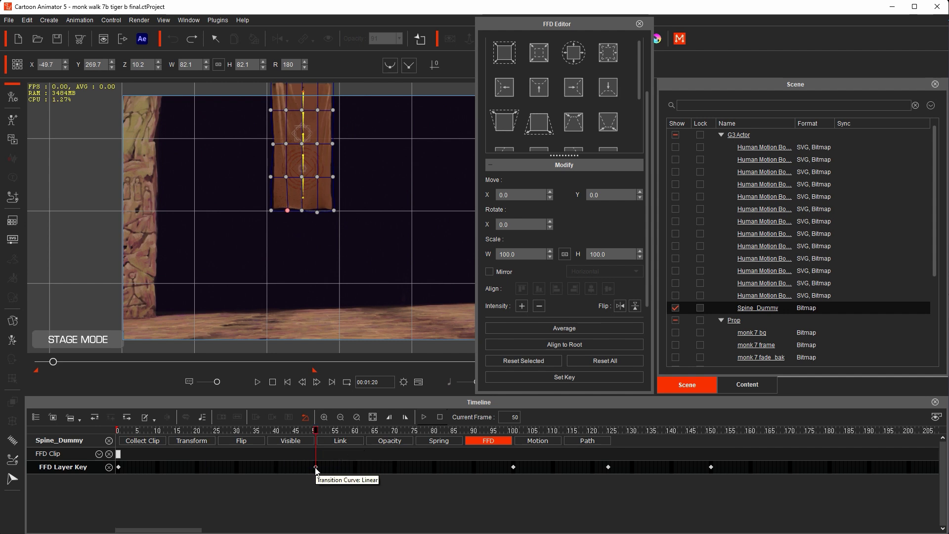
right_click(315, 468)
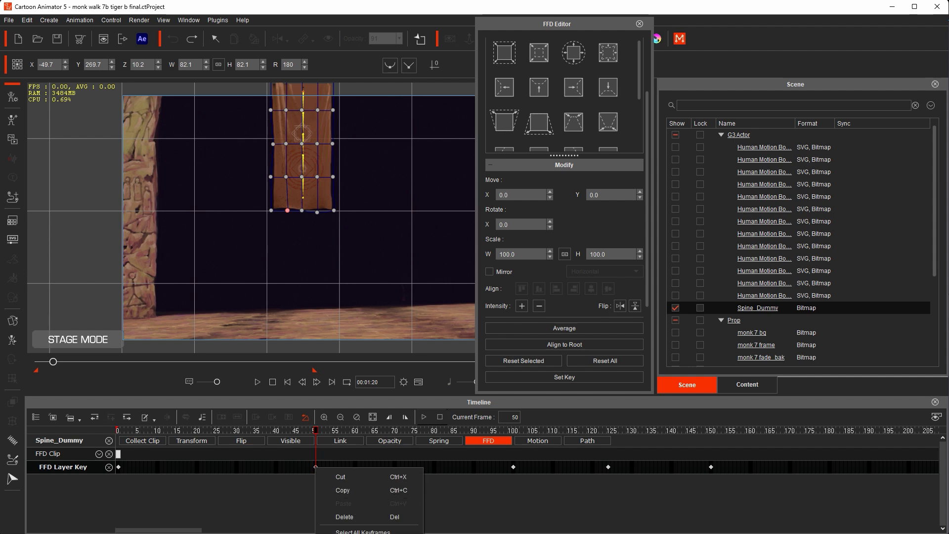
click(356, 532)
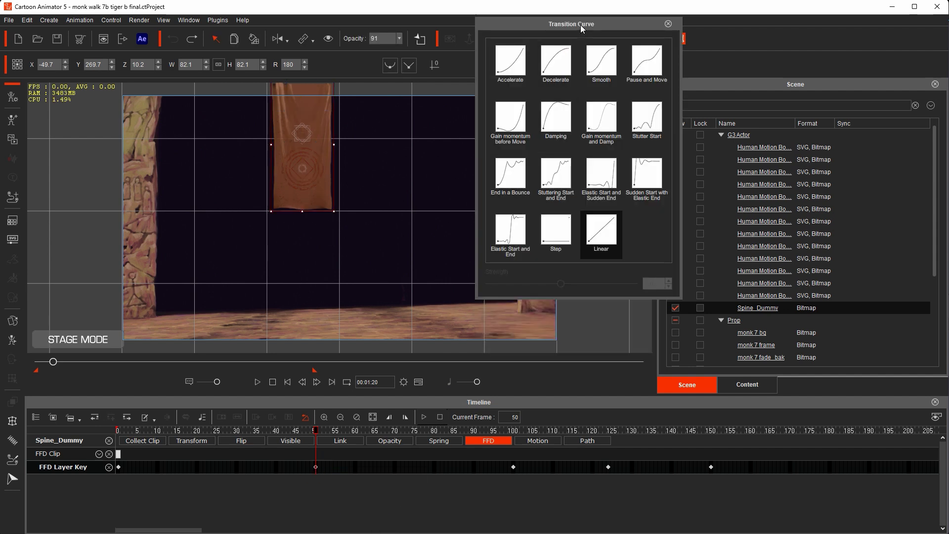
drag(580, 25, 549, 81)
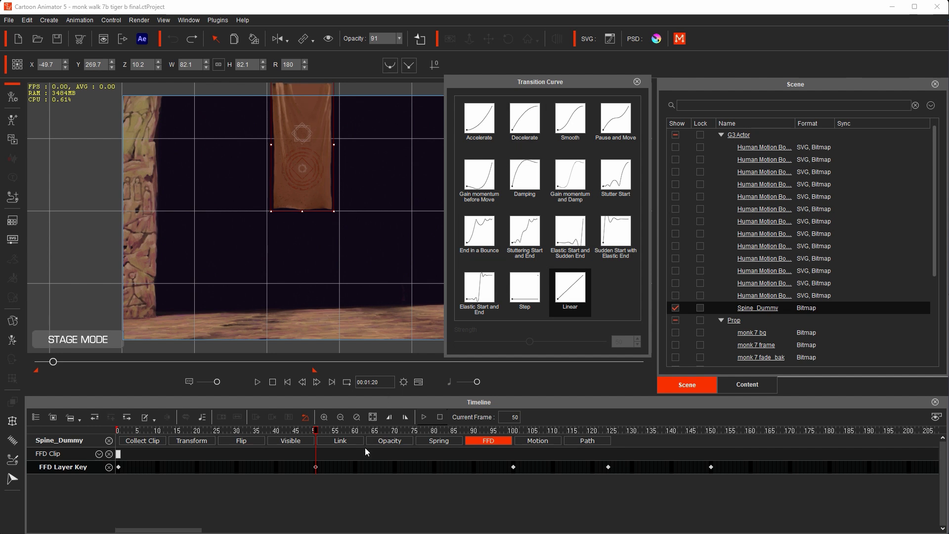
Show the banner's whole row of FFD keys and play the animation from the start
click(339, 417)
click(340, 417)
click(339, 417)
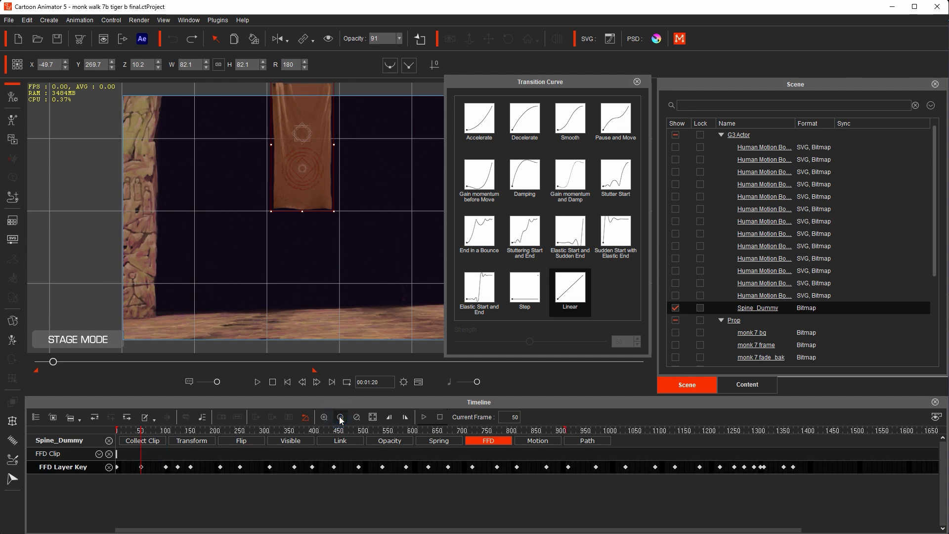
click(340, 417)
click(272, 383)
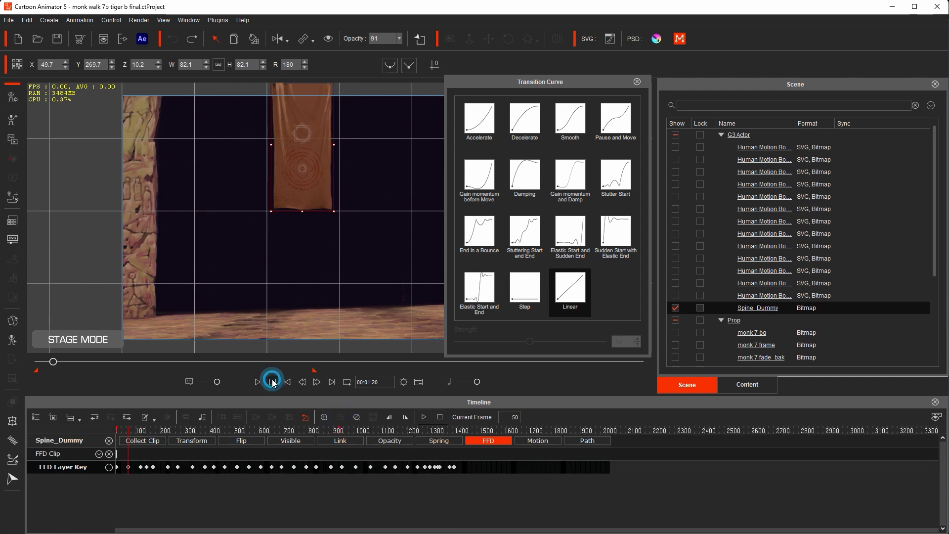
click(258, 383)
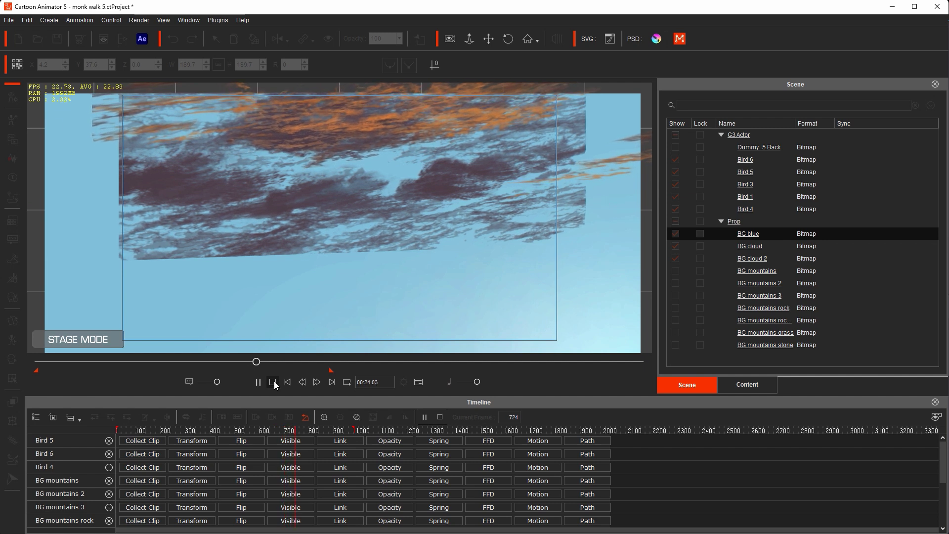
Apply Motion Pilot flock settings to all five birds, with Bird 5 leading and a Random follow delay of 10 to 30 frames
click(272, 382)
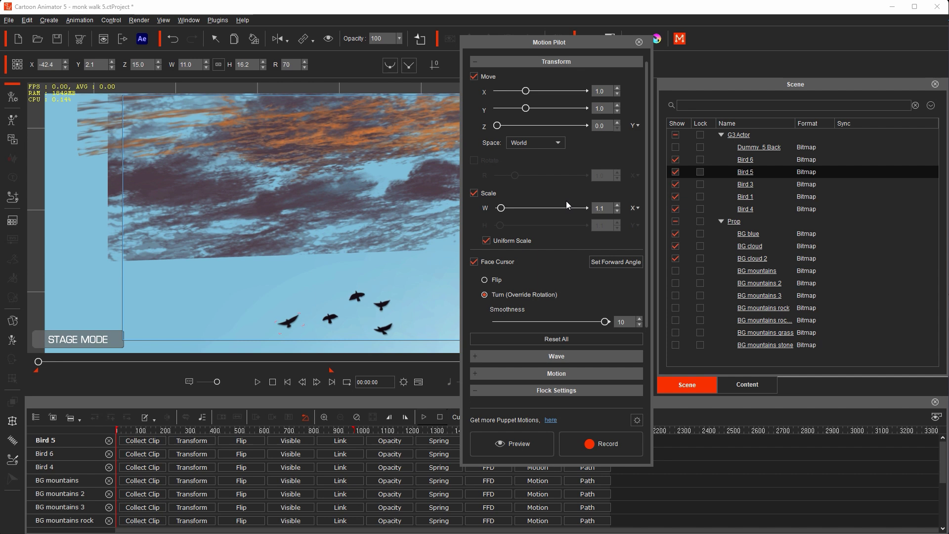
scroll(566, 201, down, 3)
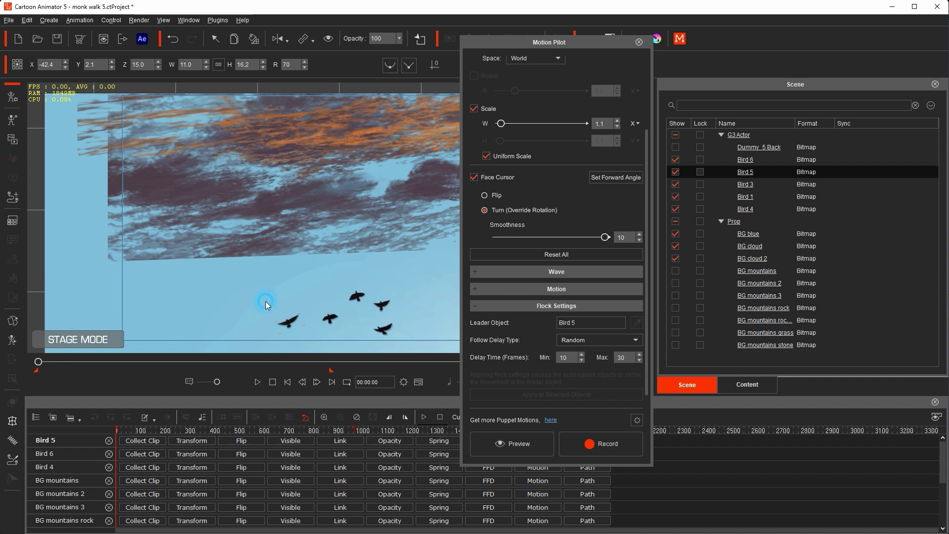
drag(266, 301, 425, 341)
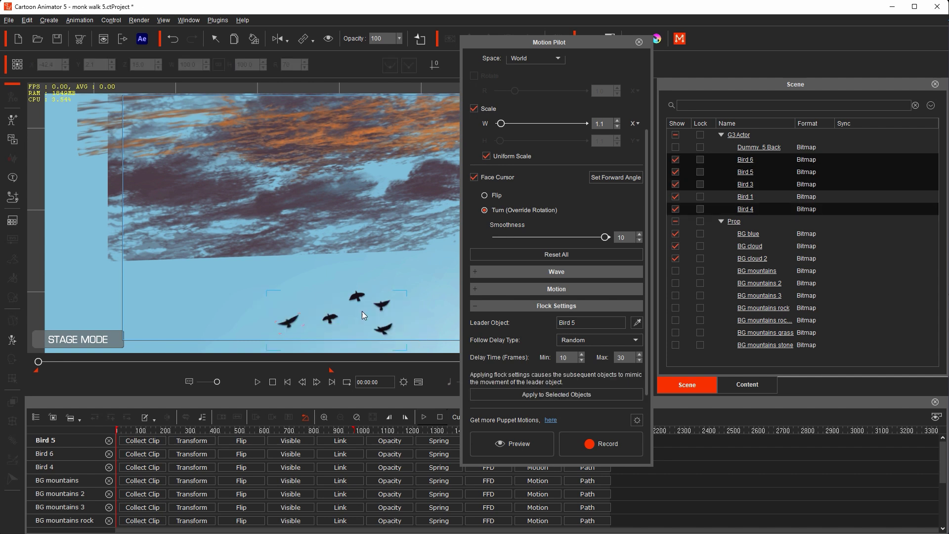
drag(276, 291, 421, 342)
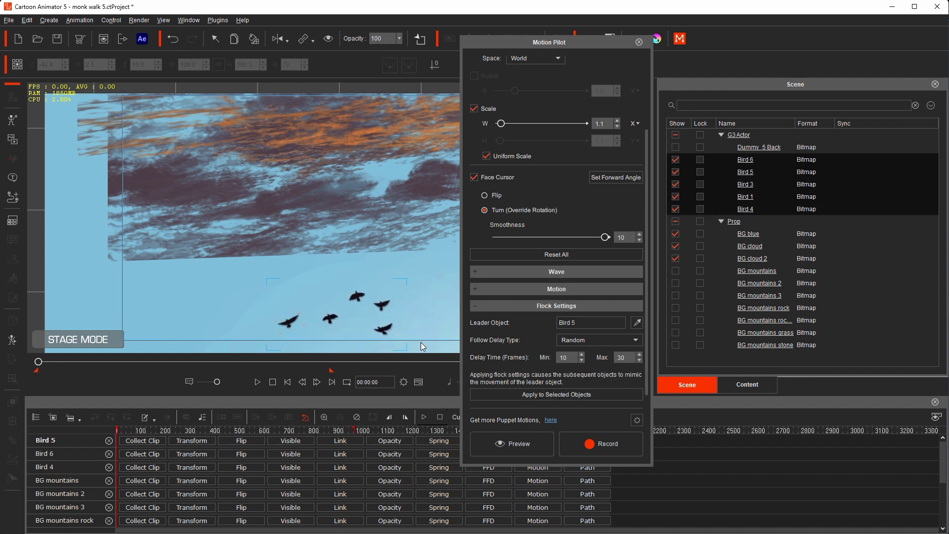
click(563, 395)
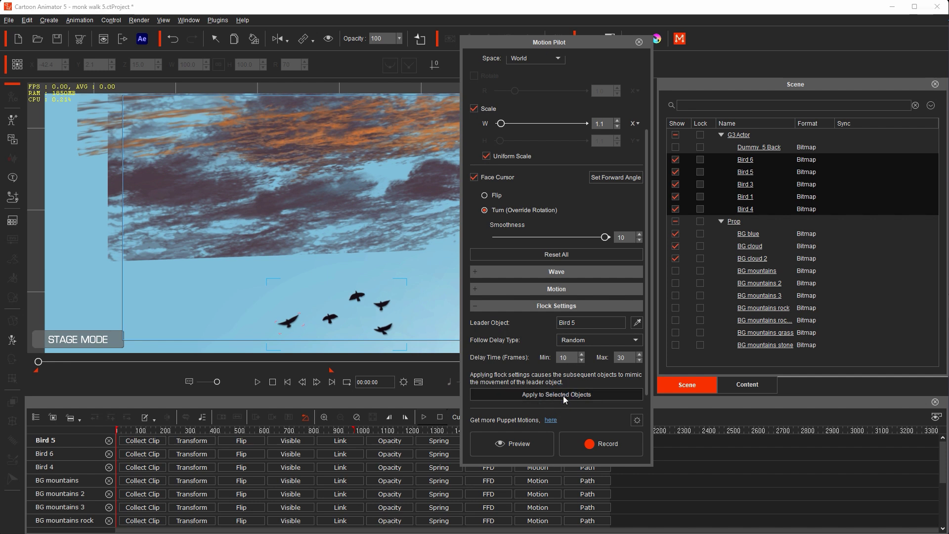
Record the selected bird flock's motion with Motion Pilot and end the recording
click(618, 444)
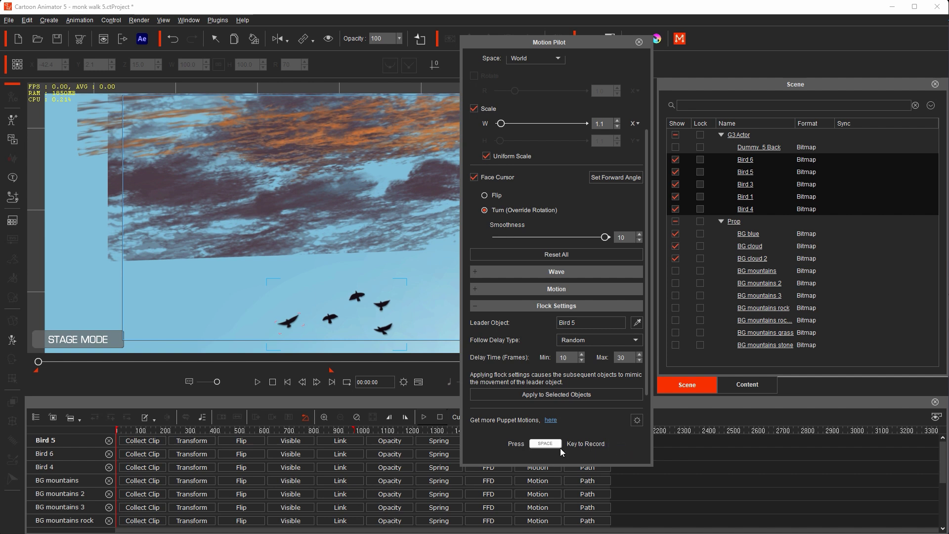
key(space)
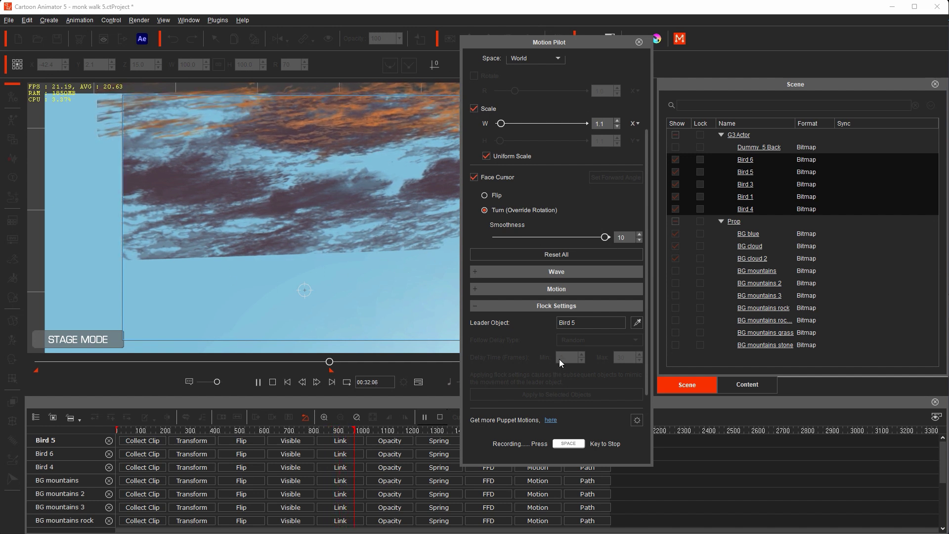
key(space)
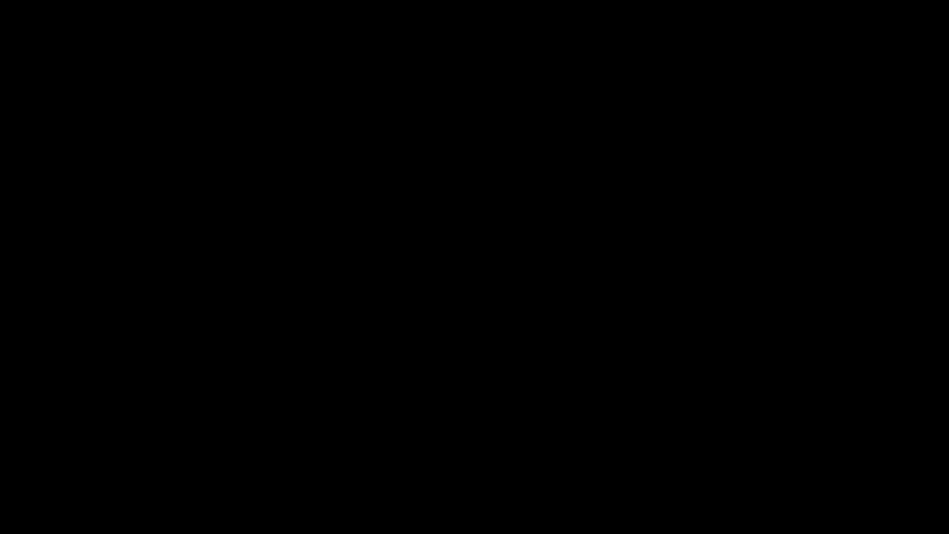